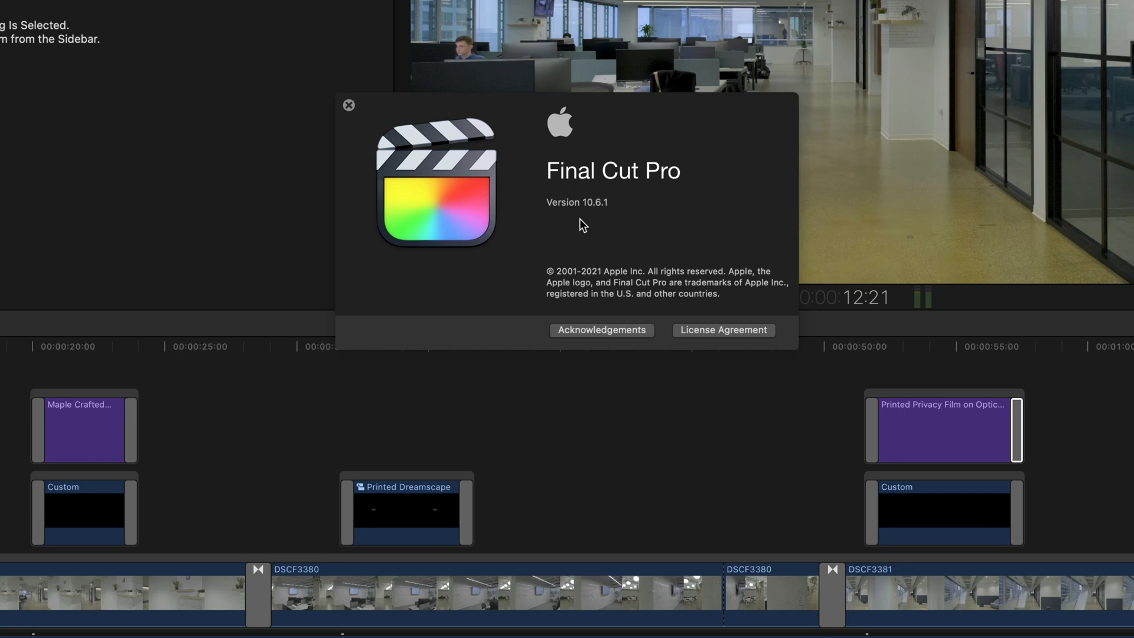
Close the version information window and play the timeline around the Metallic Silver and Printed Privacy Film titles
click(349, 106)
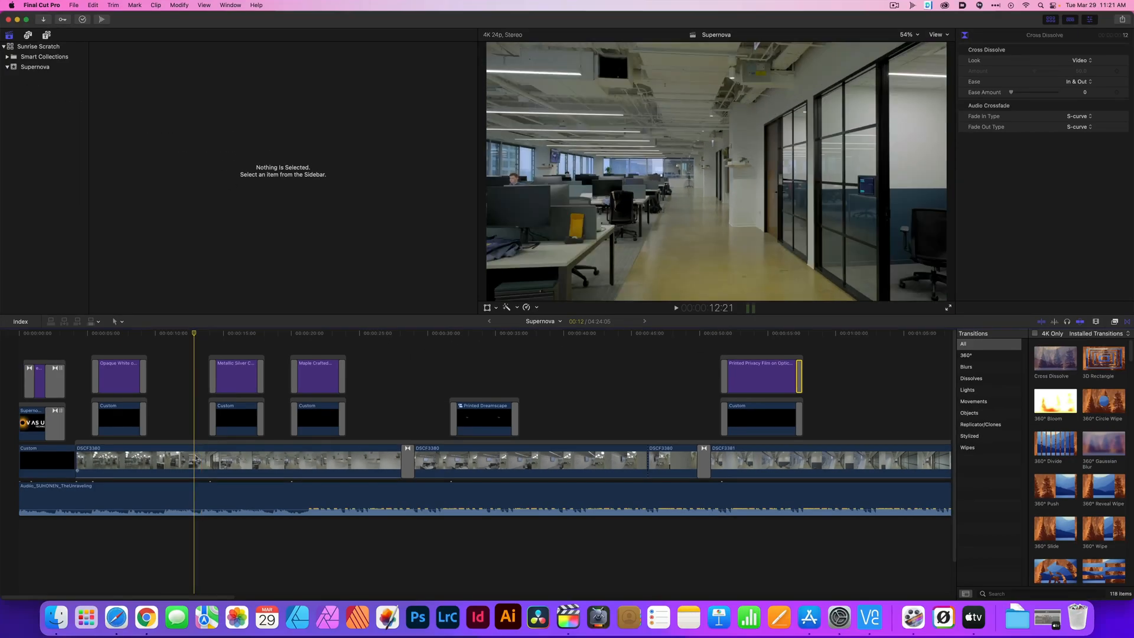
click(196, 460)
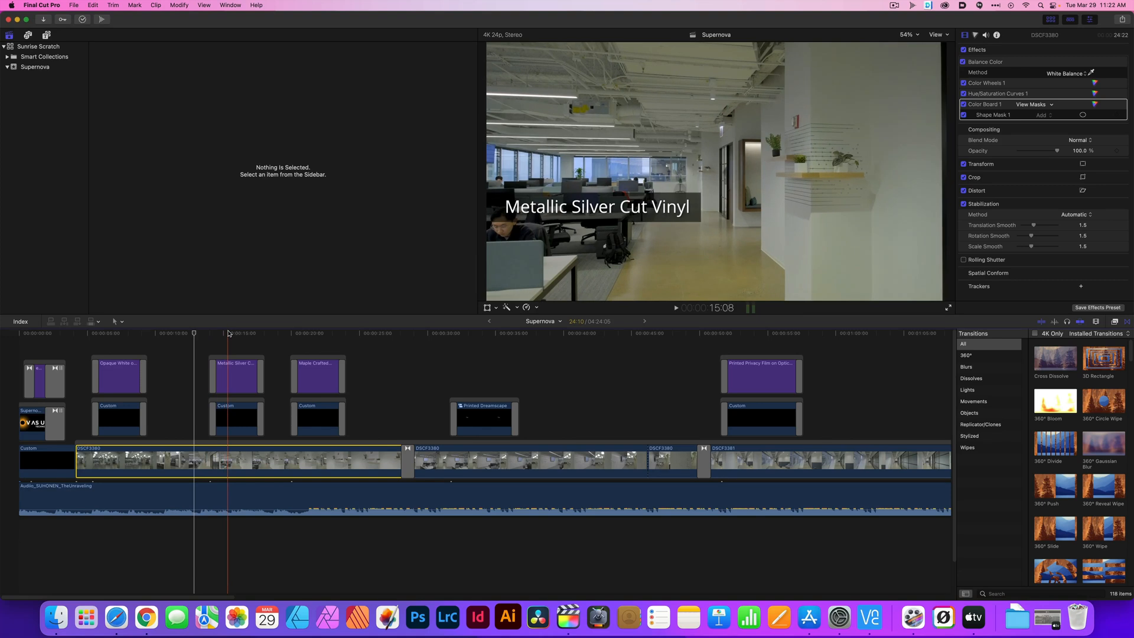
click(192, 332)
key(space)
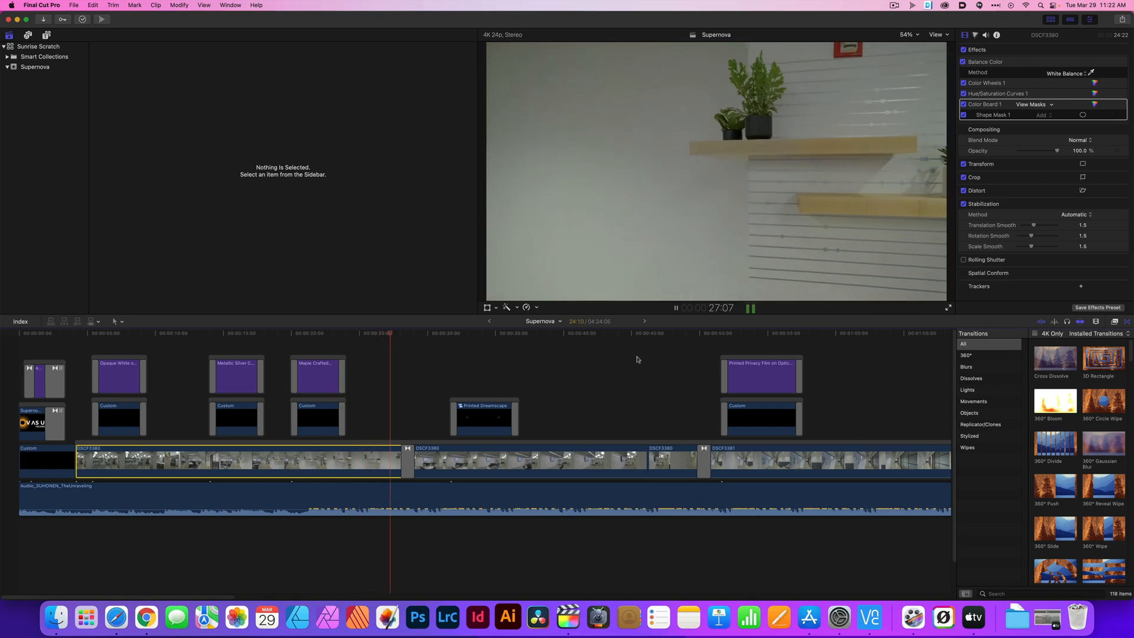
click(680, 336)
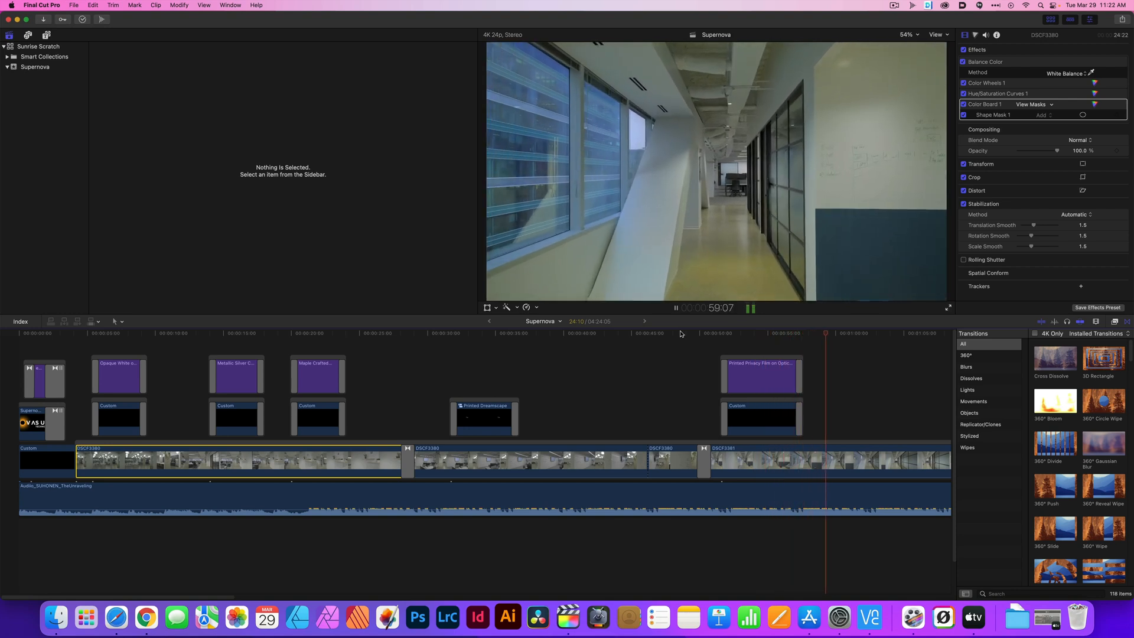
click(737, 335)
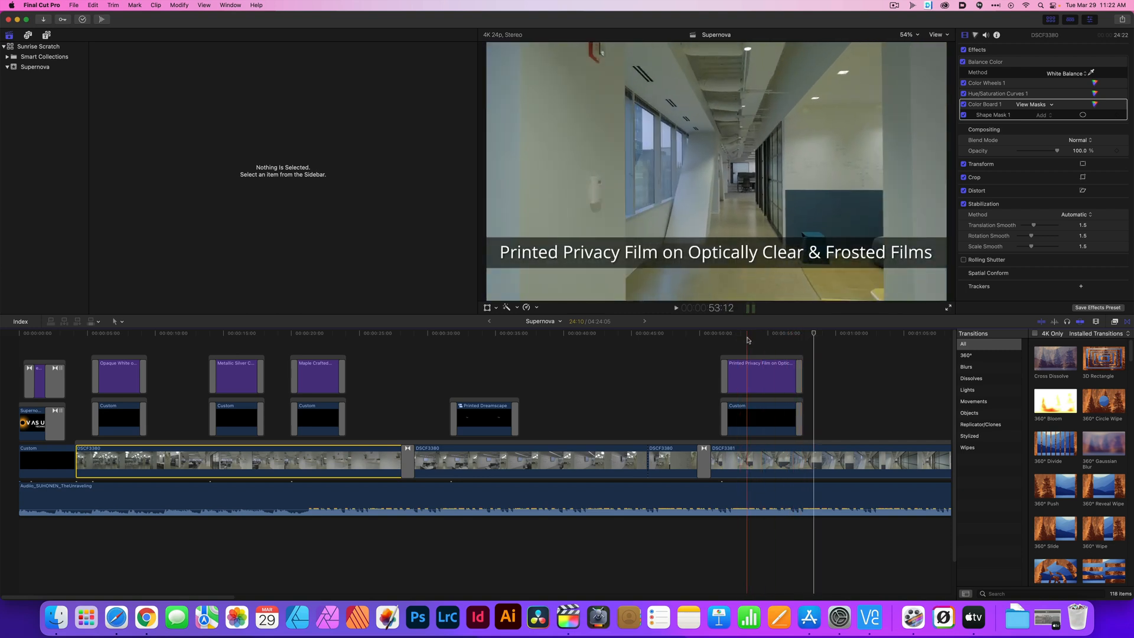
Review the rendering and playback options in the Final Cut Pro preferences and close them
click(52, 6)
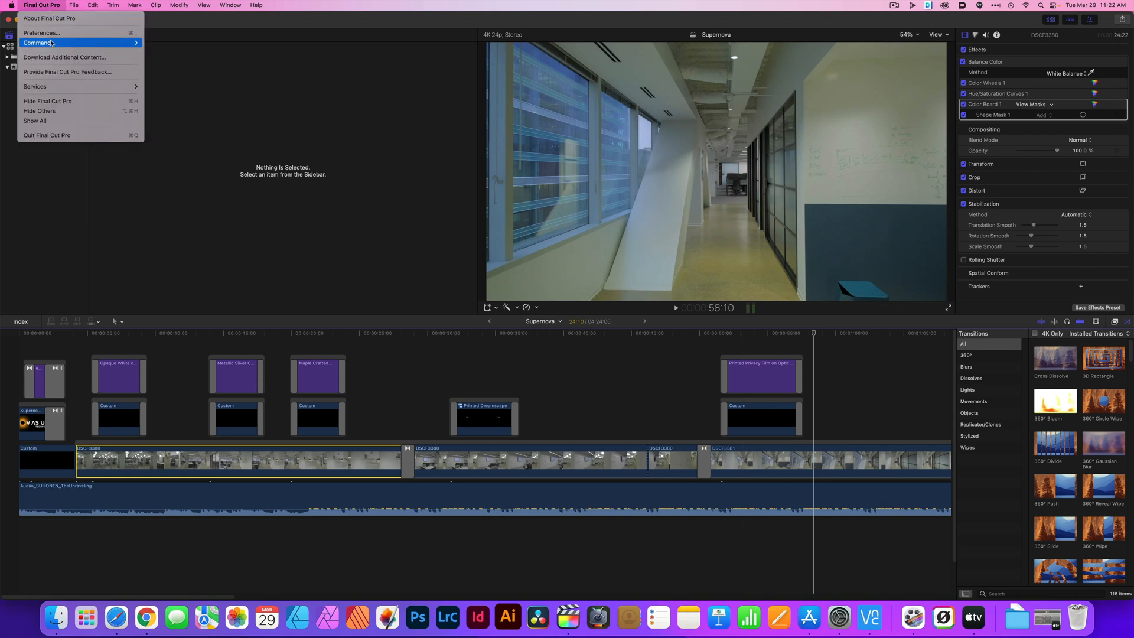
click(55, 37)
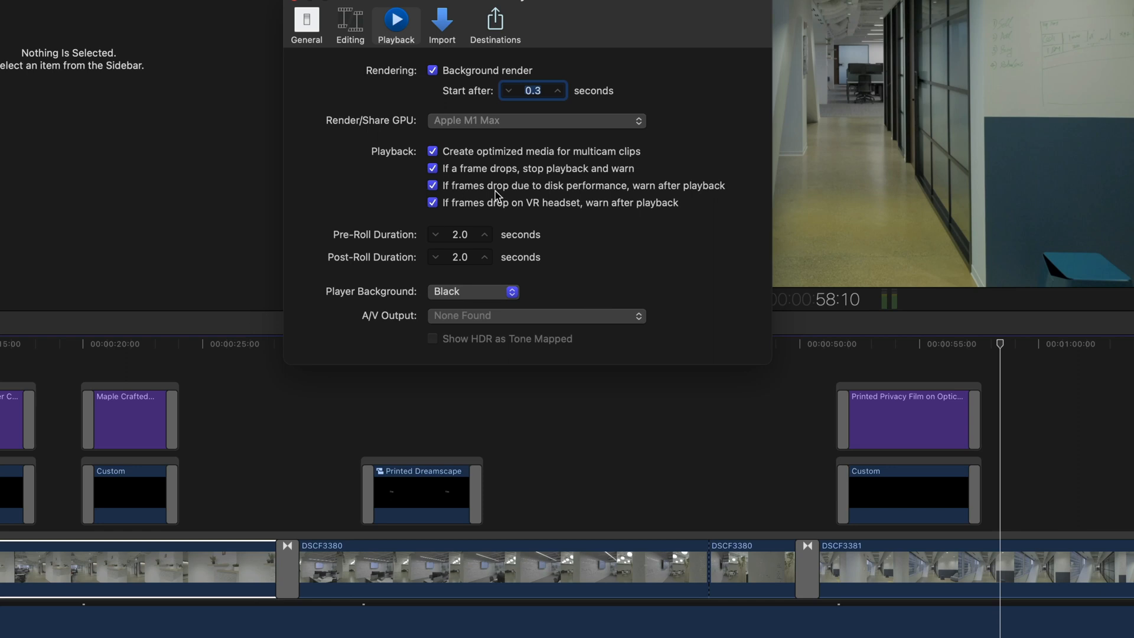
click(294, 2)
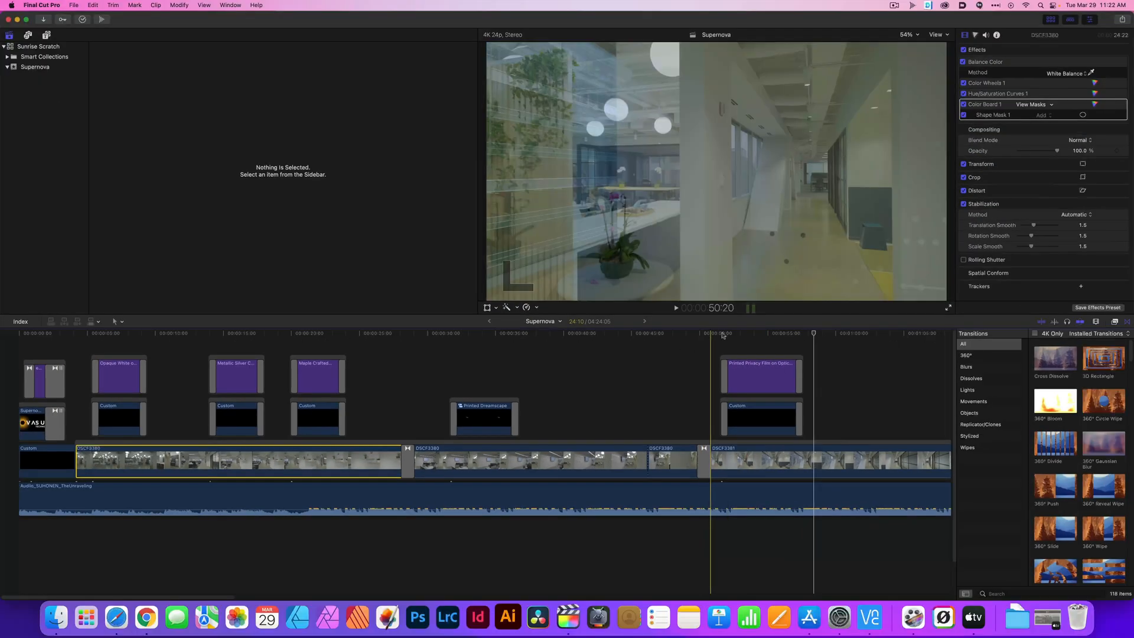
Check the macOS version and the Mac's hardware overview, and close the overview
click(12, 5)
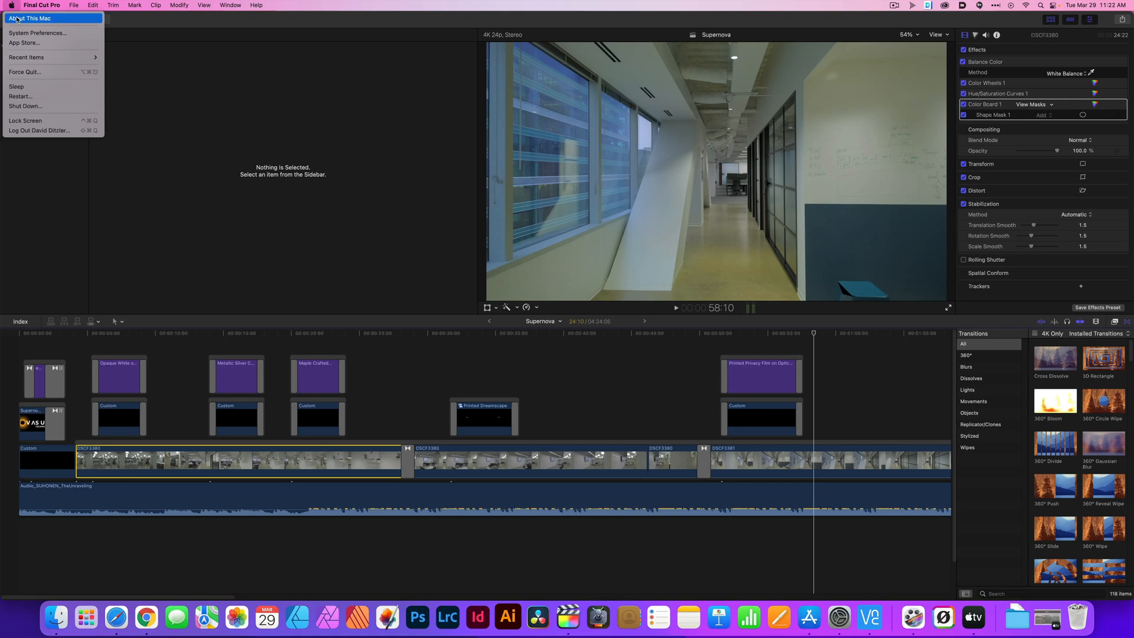
click(17, 19)
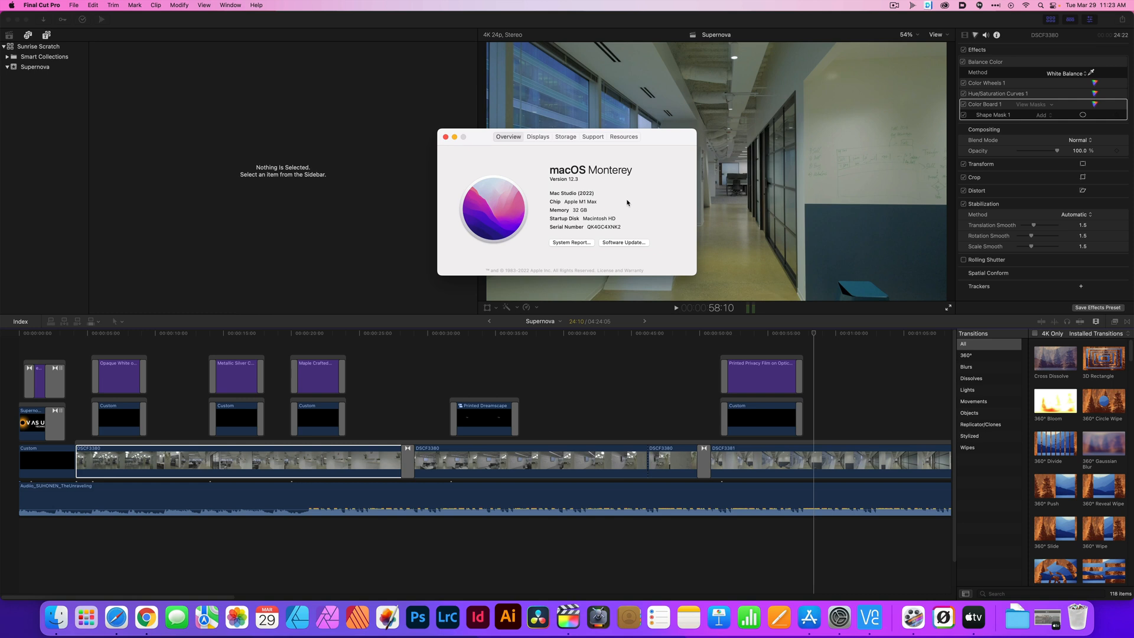
click(446, 138)
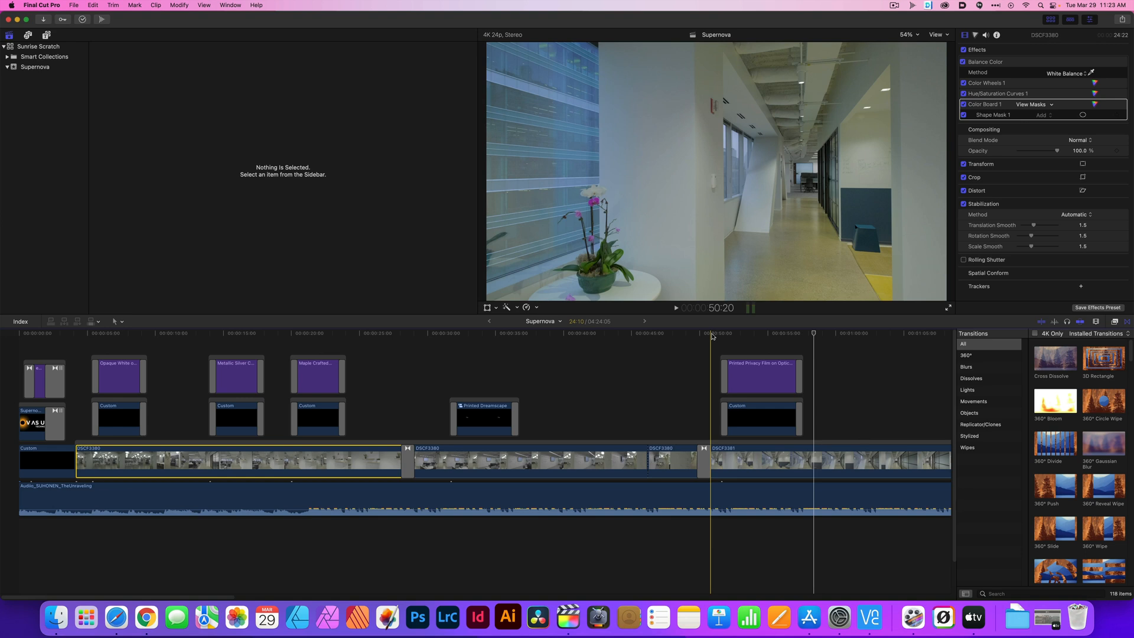
Replay the timeline through the Printed Privacy Film title to examine its background bar
click(204, 336)
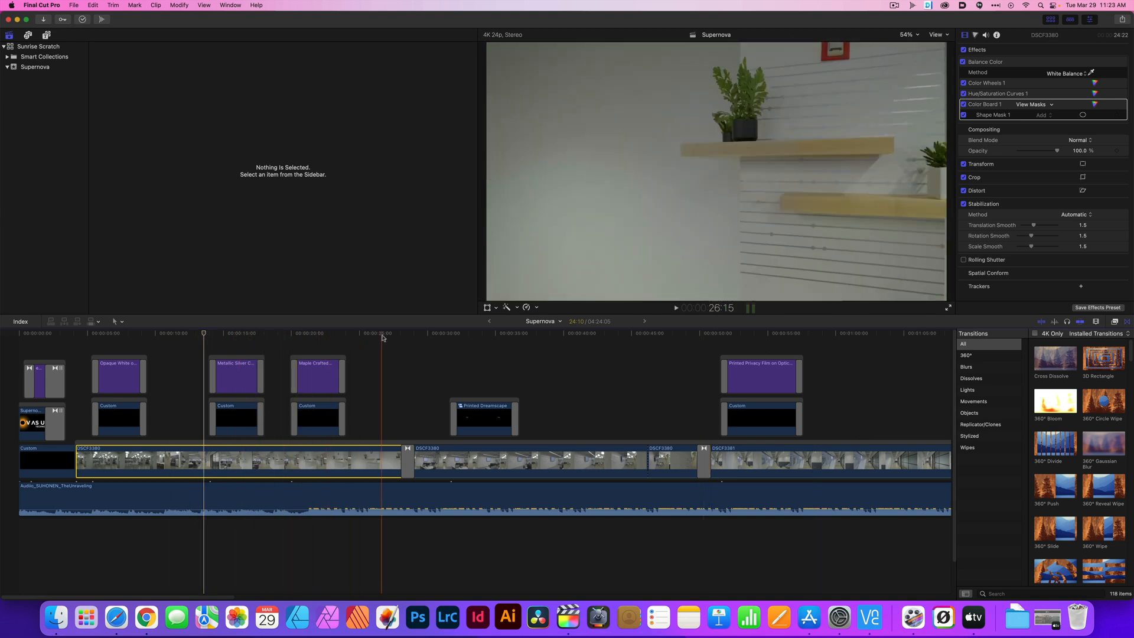
key(space)
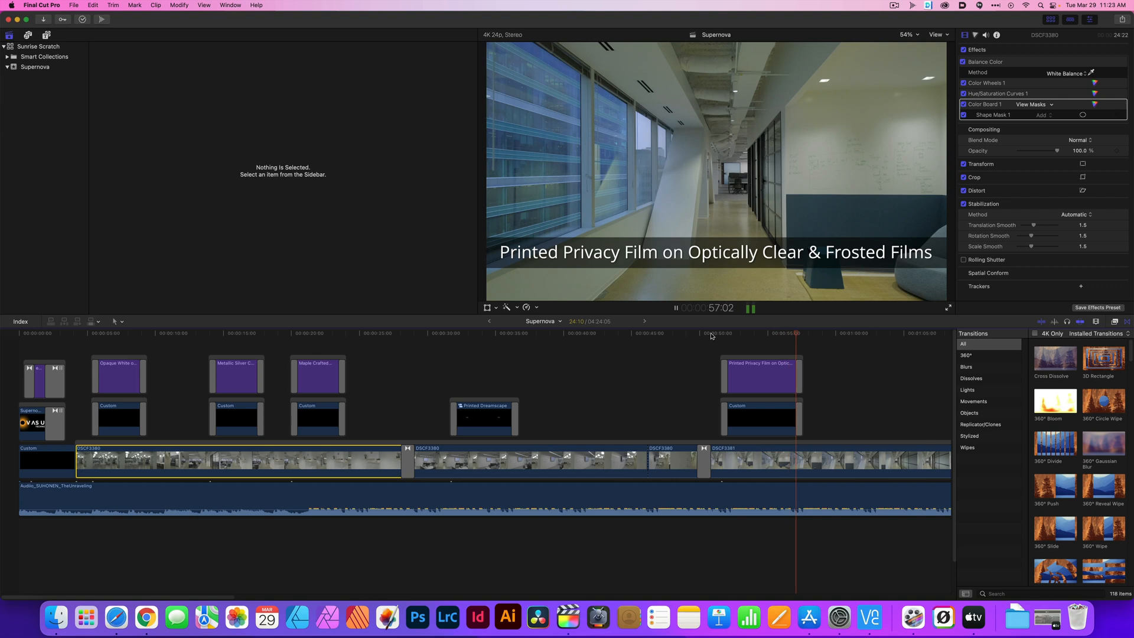
key(space)
Select the black Custom clip under the Printed Privacy Film title and play that section repeatedly from about 54 seconds
click(774, 414)
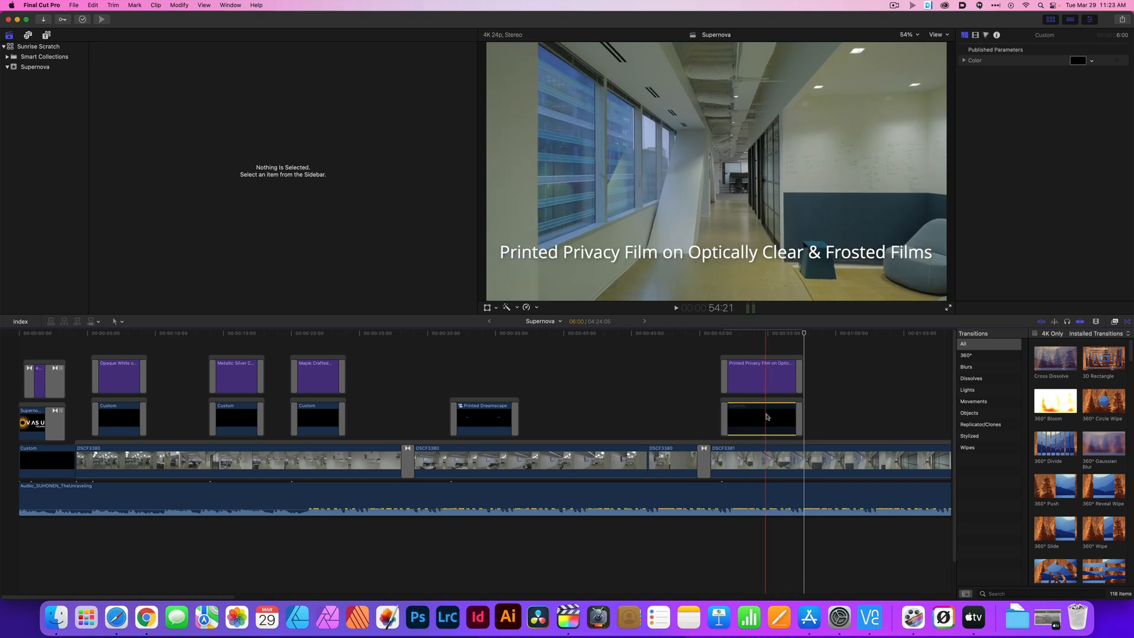
click(756, 337)
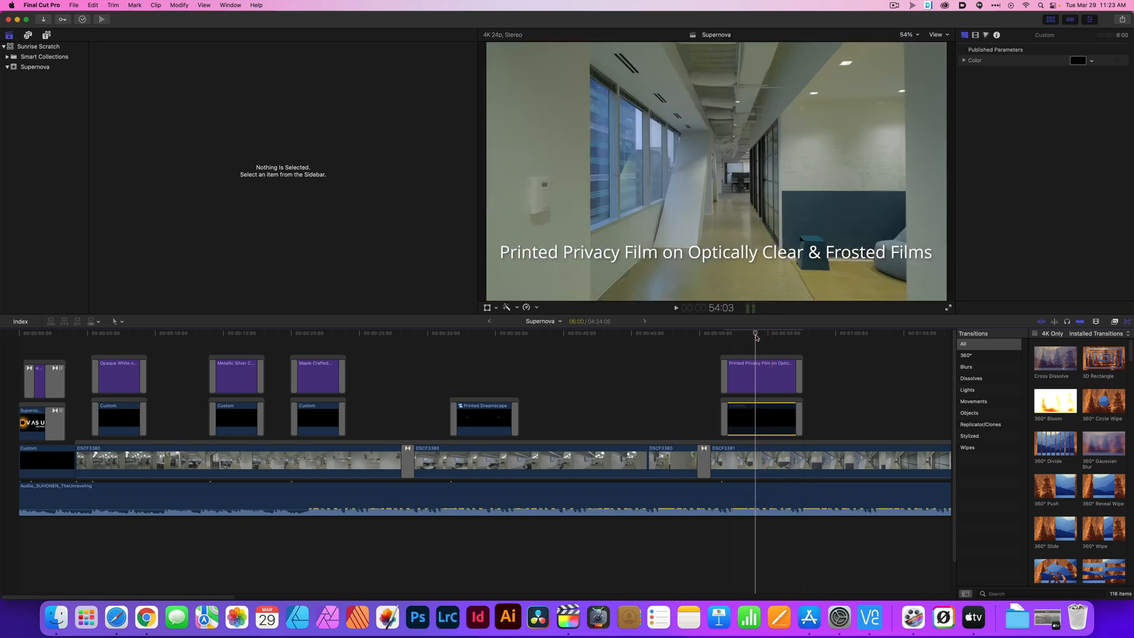
key(space)
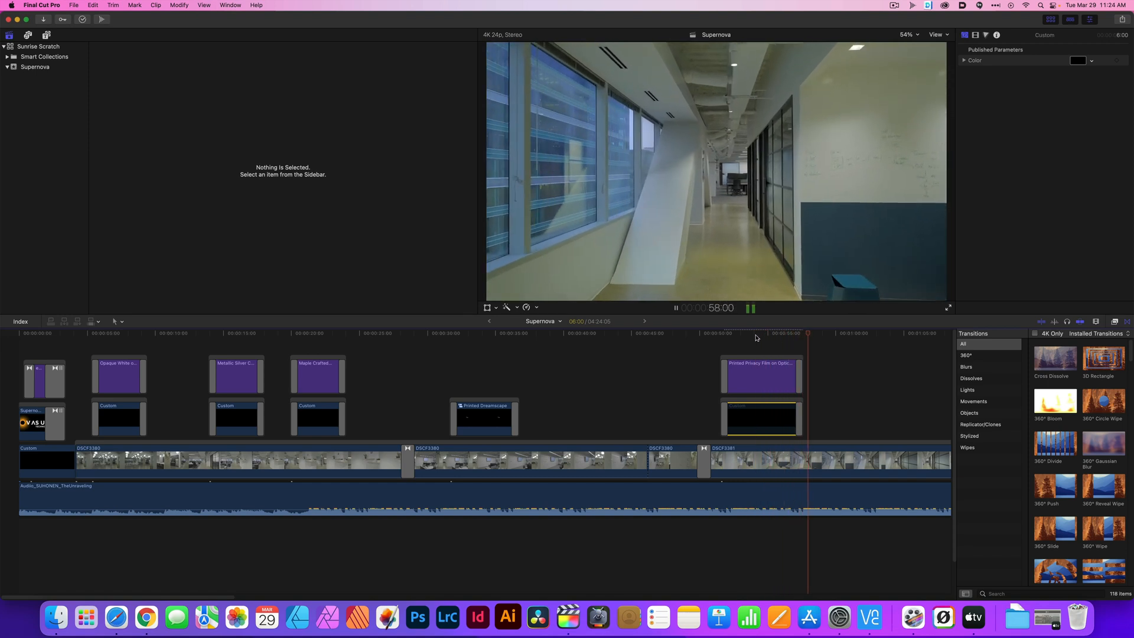
key(space)
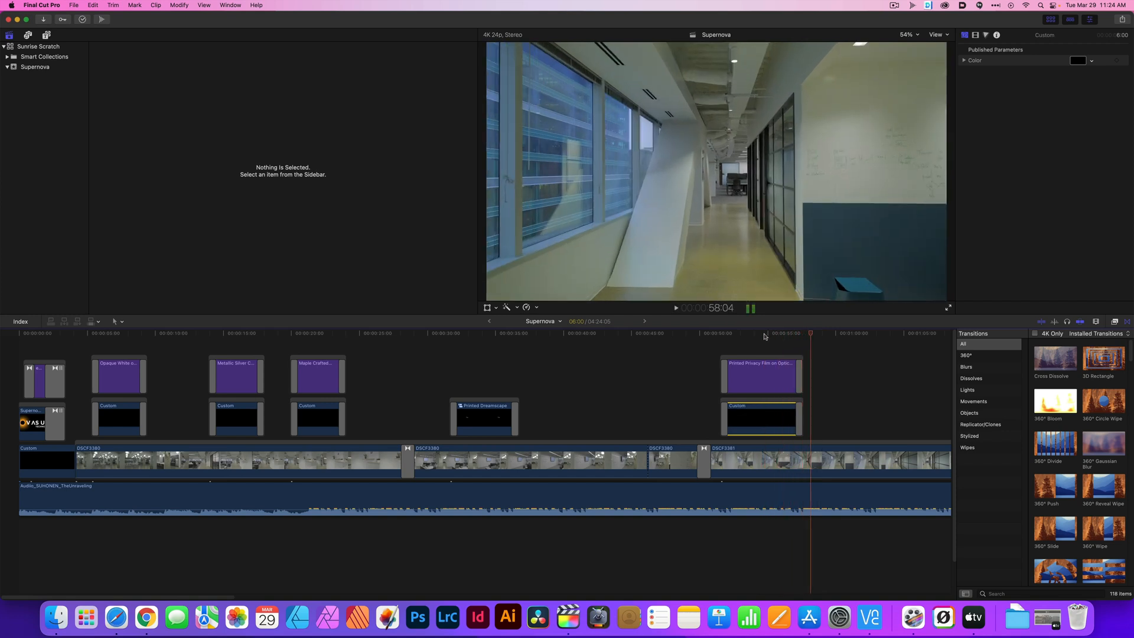
click(765, 337)
key(space)
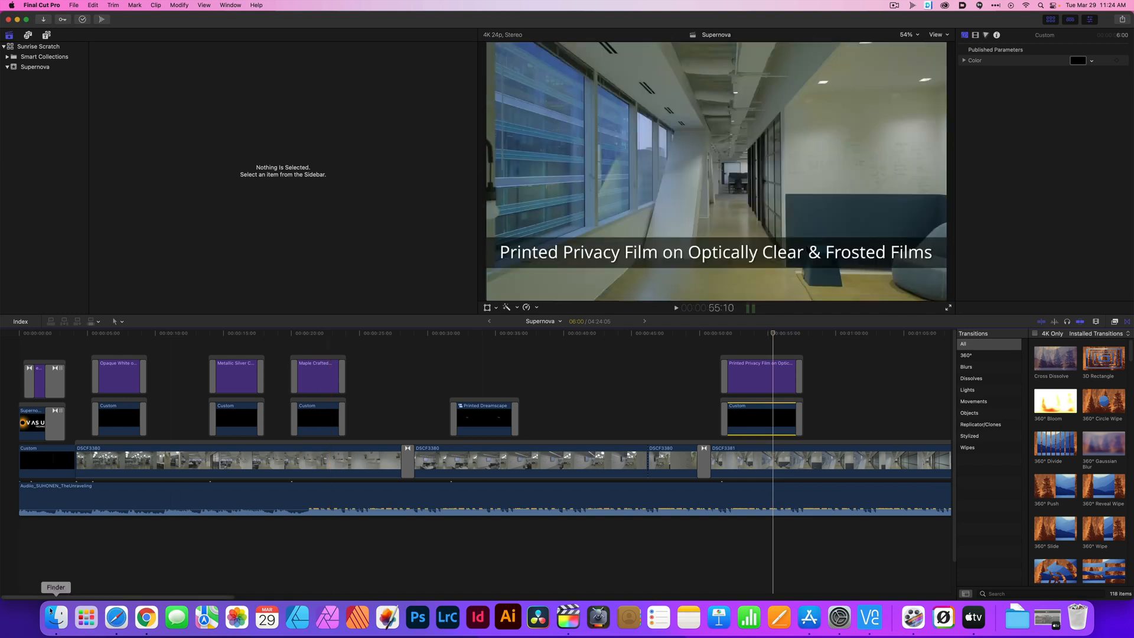
Switch to Finder, play the exported Supernova.m4v across the Printed Privacy Film title for comparison, and return to Final Cut Pro
click(55, 619)
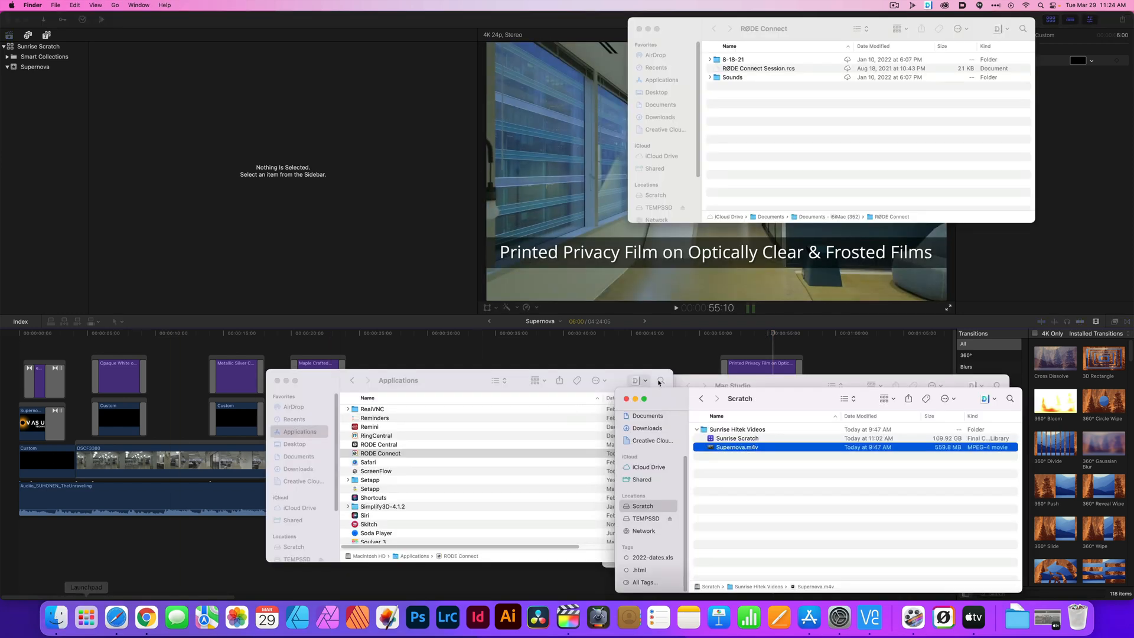
double_click(736, 448)
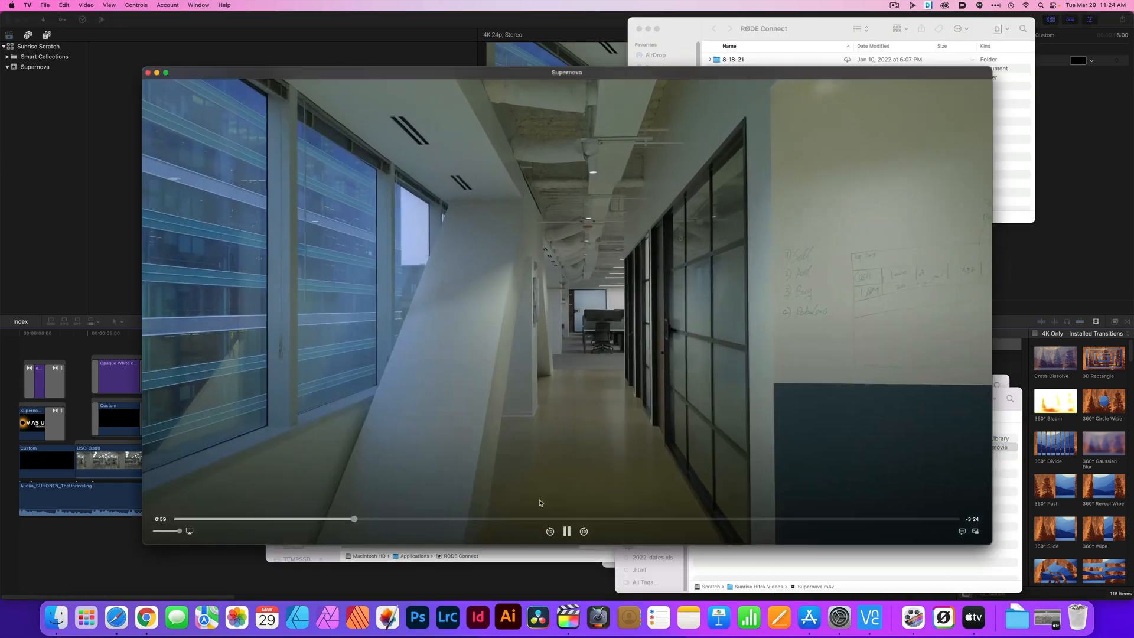
click(306, 519)
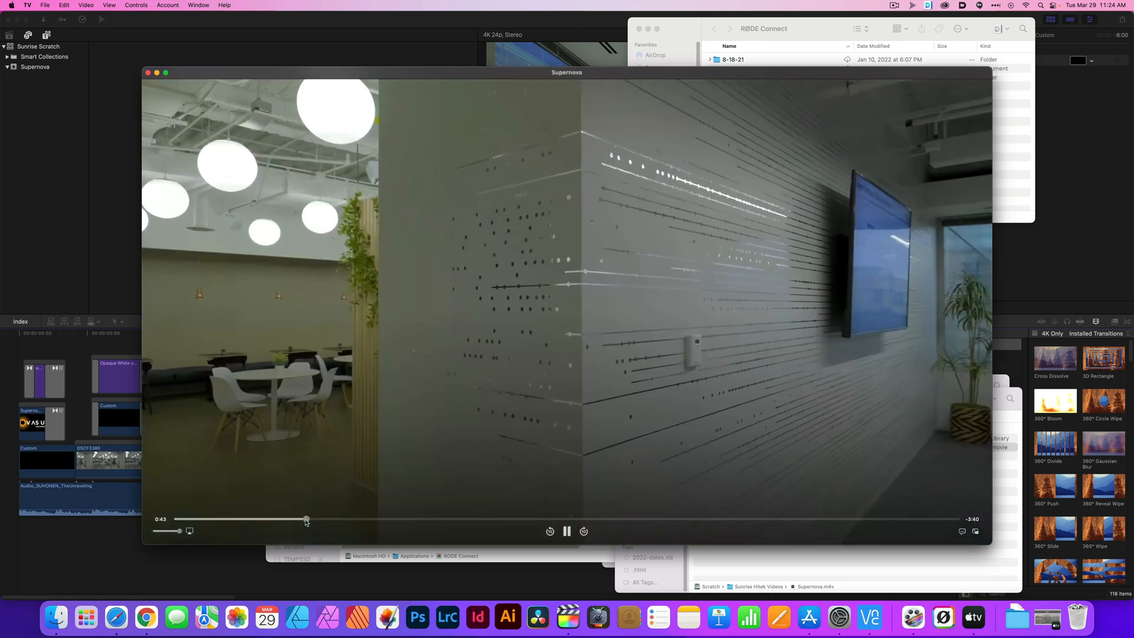
click(329, 519)
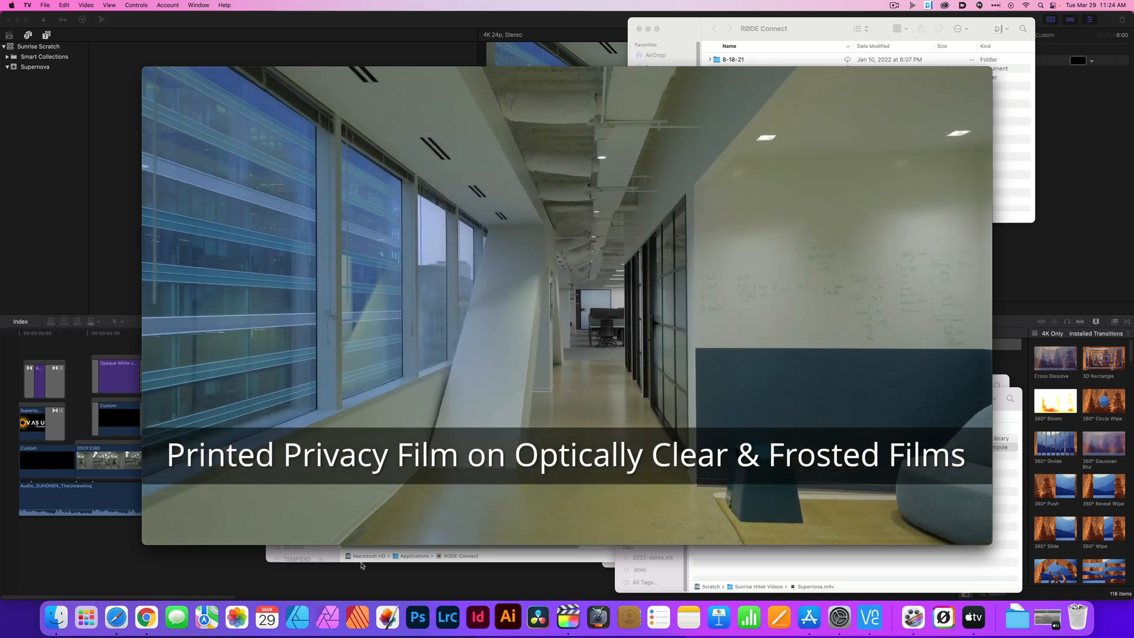
key(space)
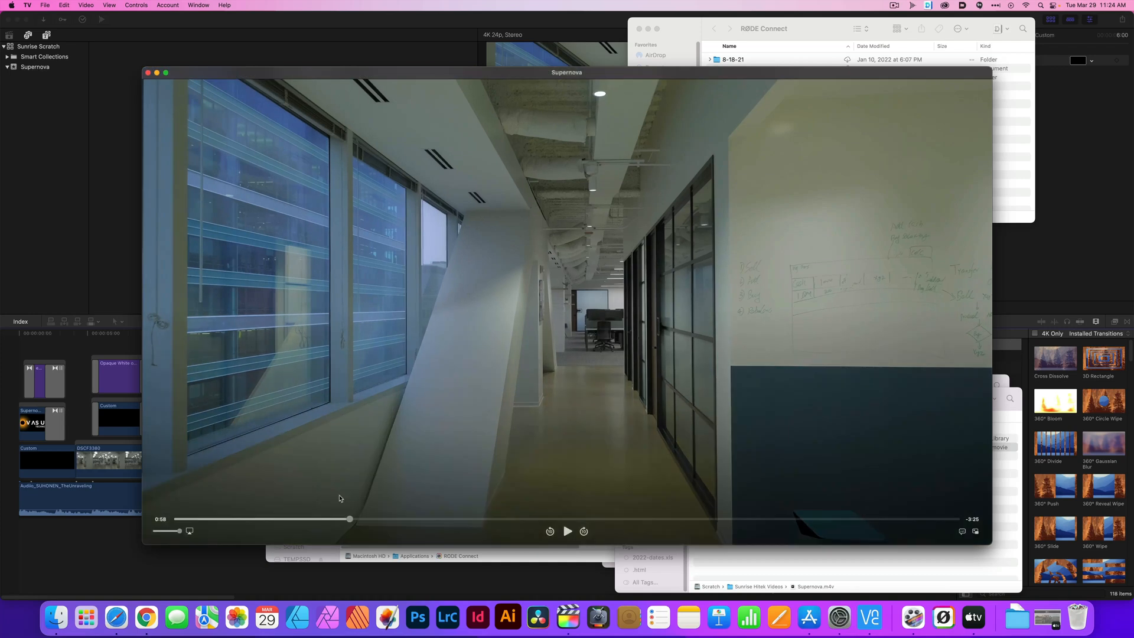
click(121, 133)
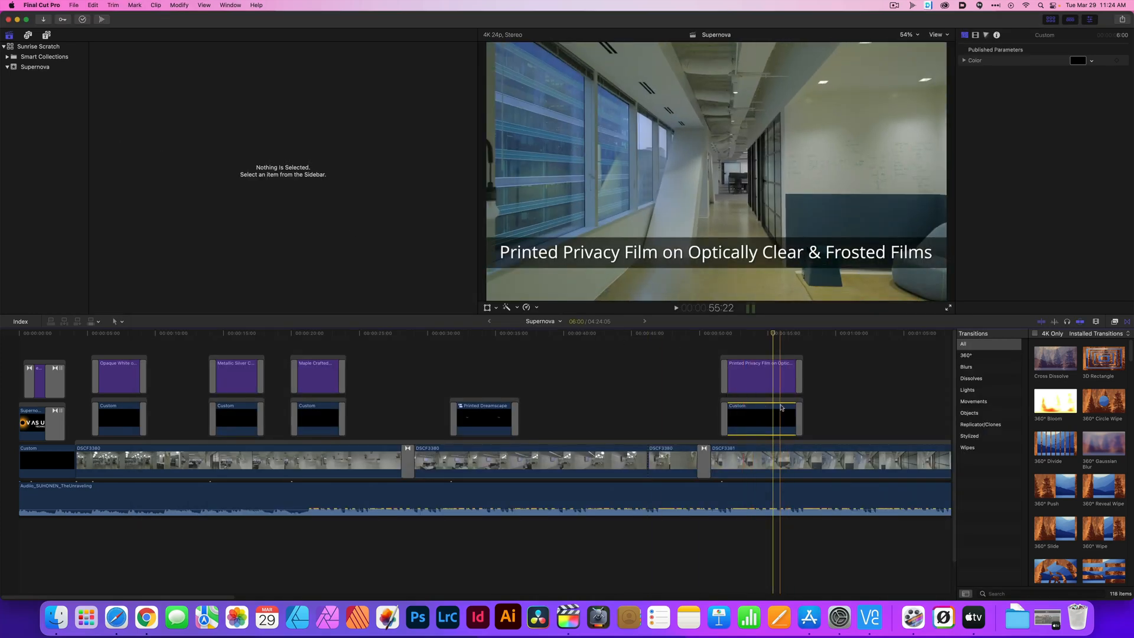
Clear the selection on the Custom clip and play the Printed Privacy Film section from about 55 seconds
click(820, 403)
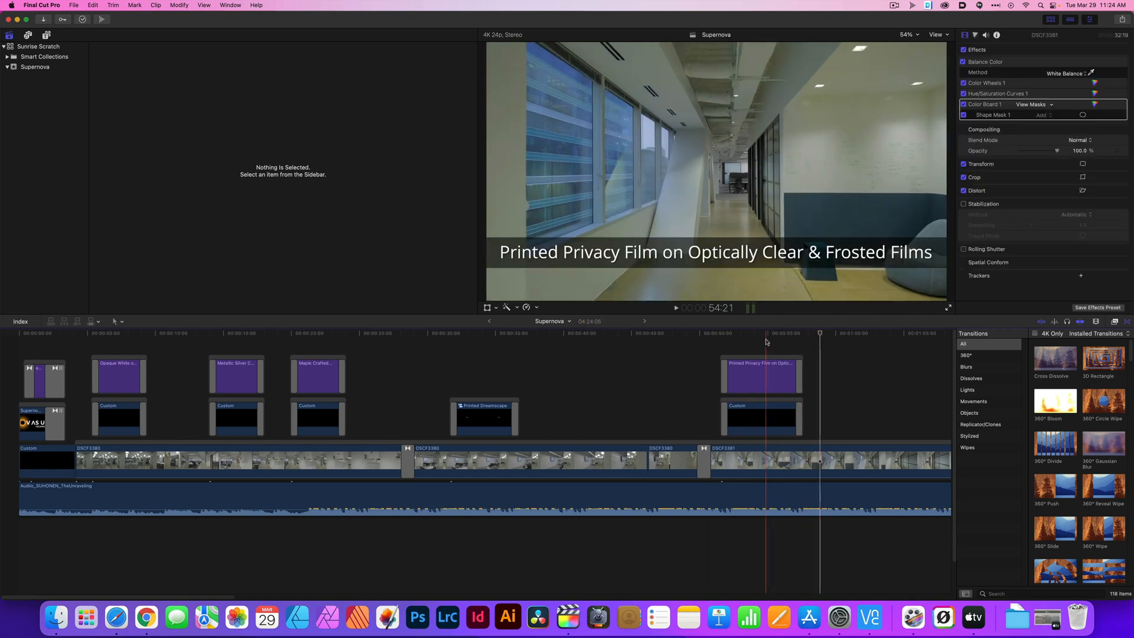
click(768, 336)
key(space)
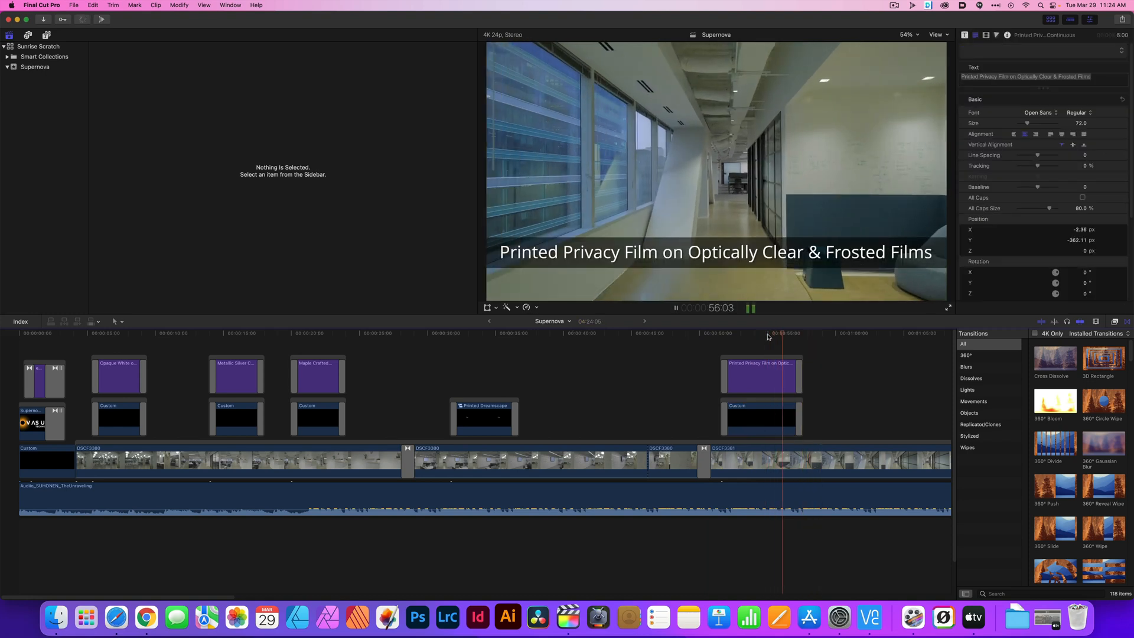
Disable the Printed Privacy Film title and play the section with only its black background bar
click(774, 416)
click(768, 381)
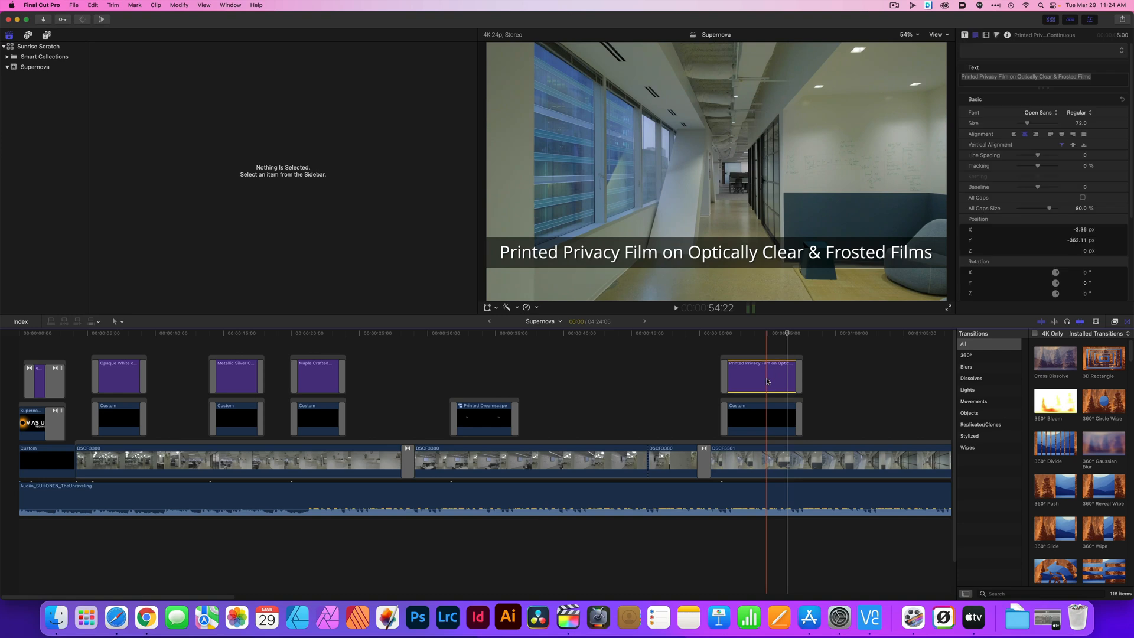
key(v)
click(768, 334)
key(space)
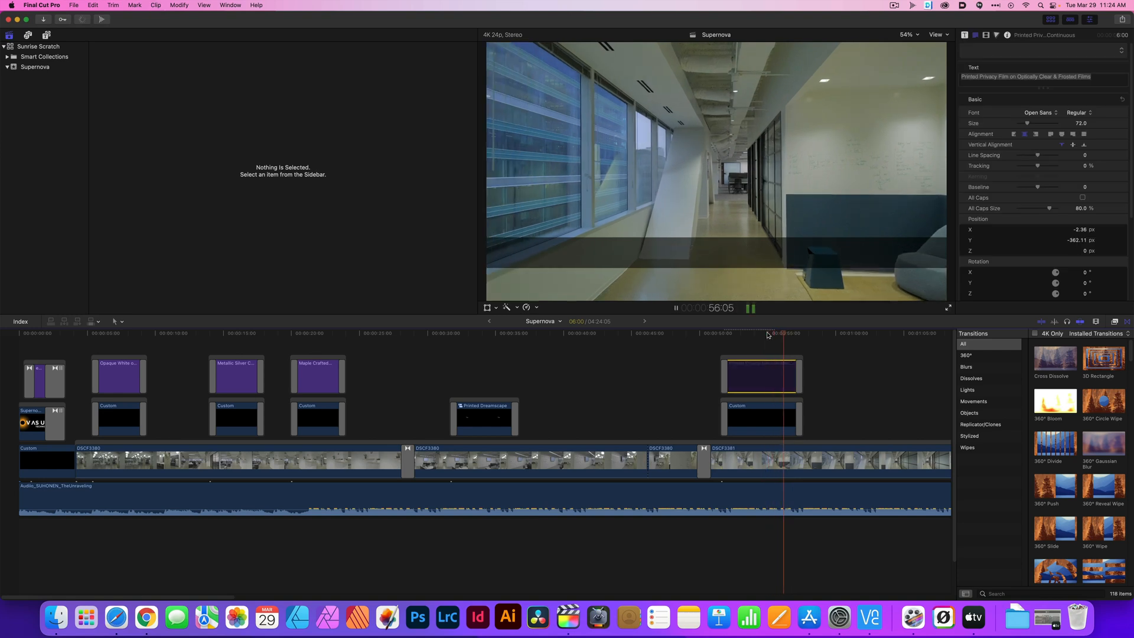
key(space)
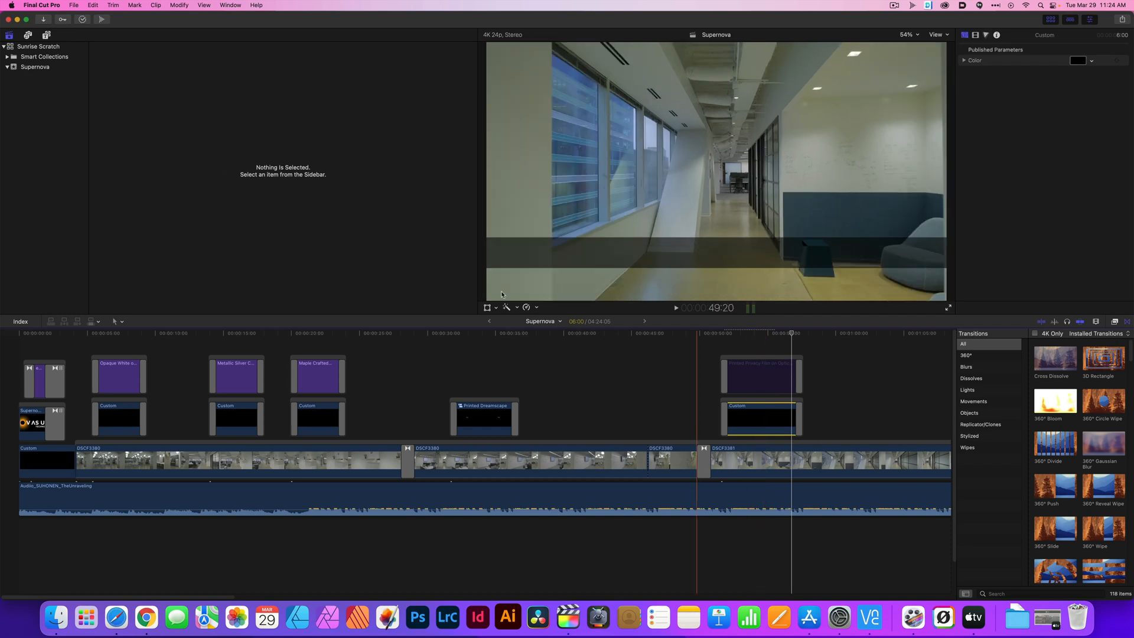
Show the Solids generators and check the opacity and crop settings of the Custom clip at about 54:22
click(47, 36)
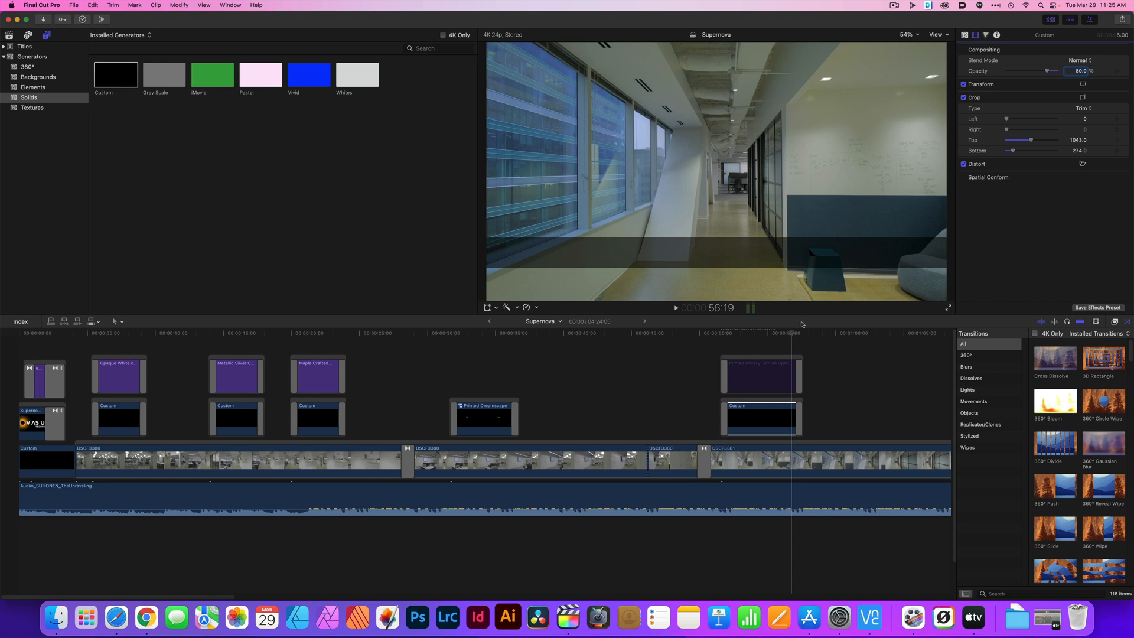
click(766, 334)
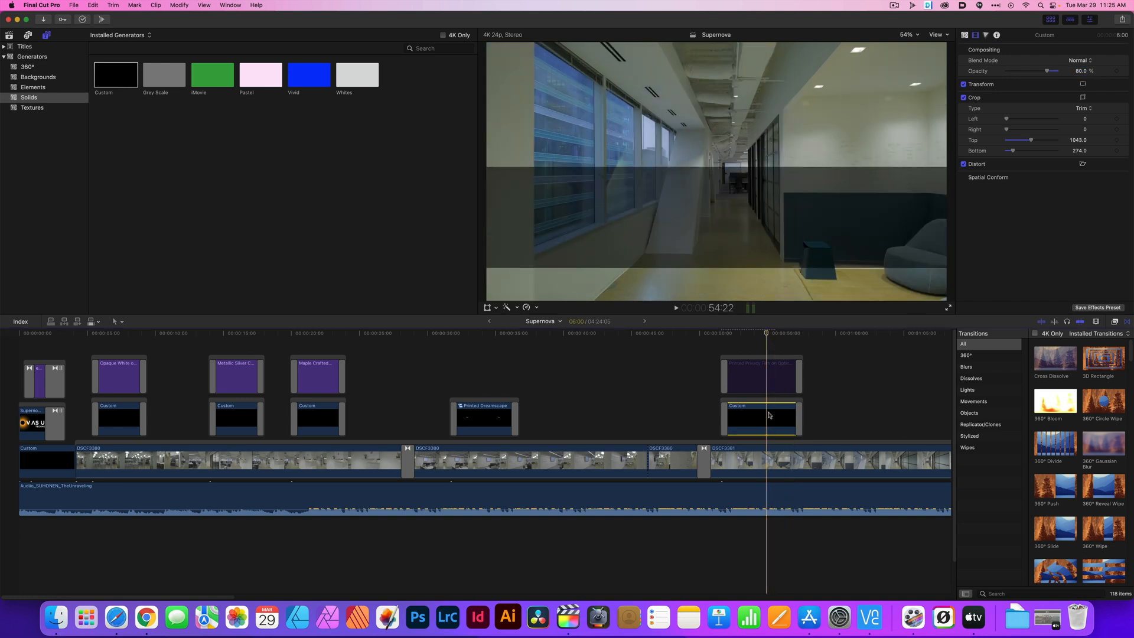
Re-enable the Printed Privacy Film title above the black Custom clip
click(777, 382)
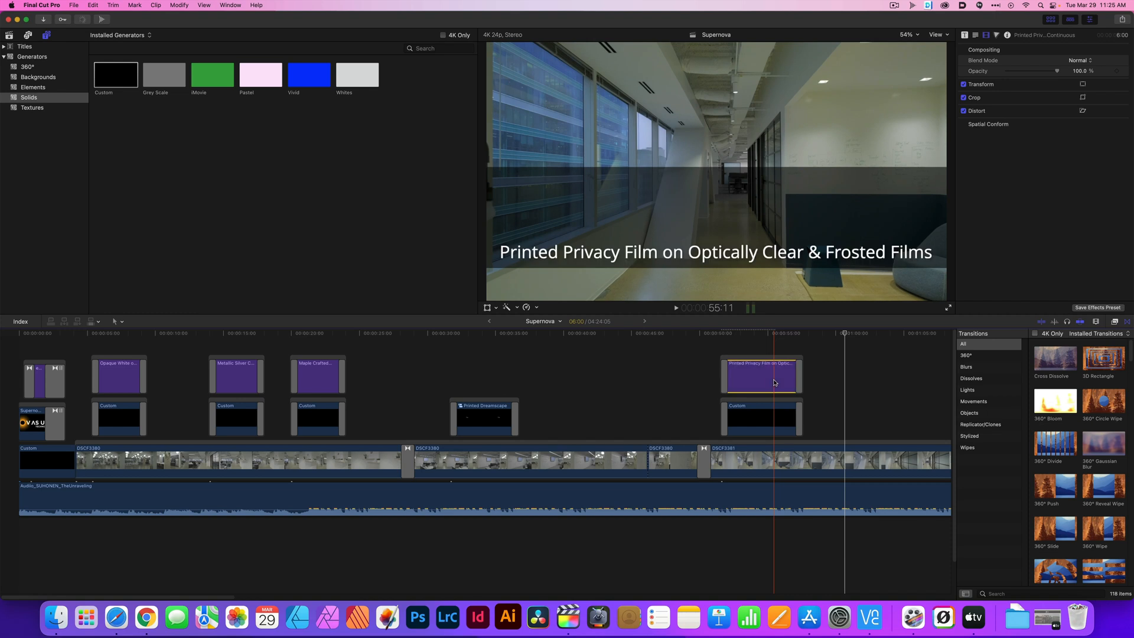
click(763, 424)
key(super+shift+z)
click(838, 398)
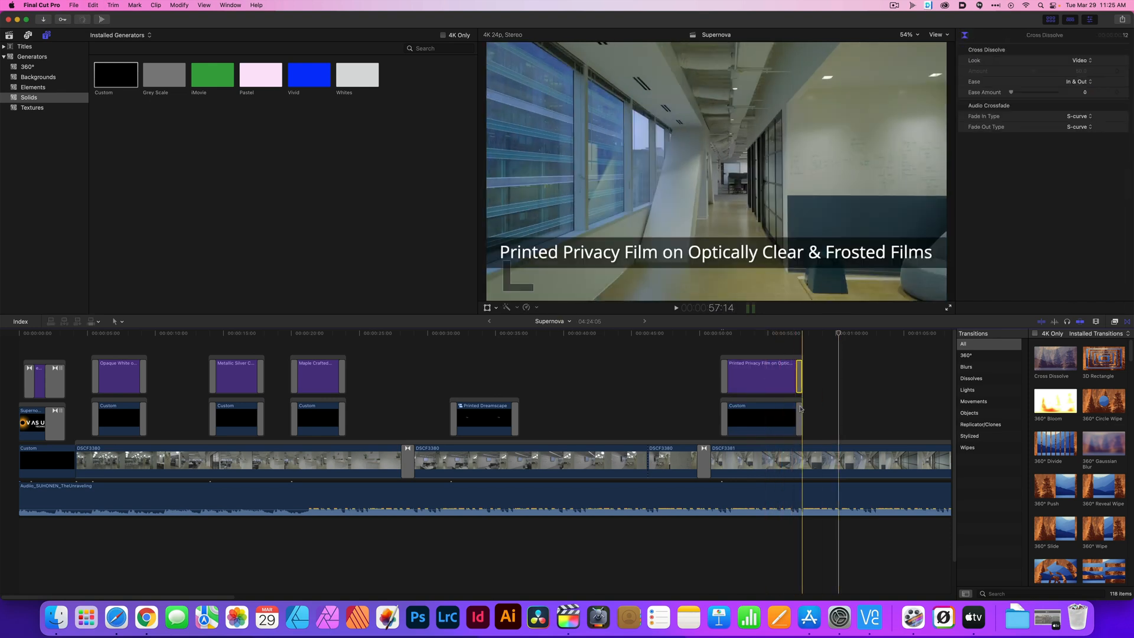
Delete the cross dissolves on the Printed Privacy Film title and its Custom background clip, and play the section
click(799, 417)
key(Delete)
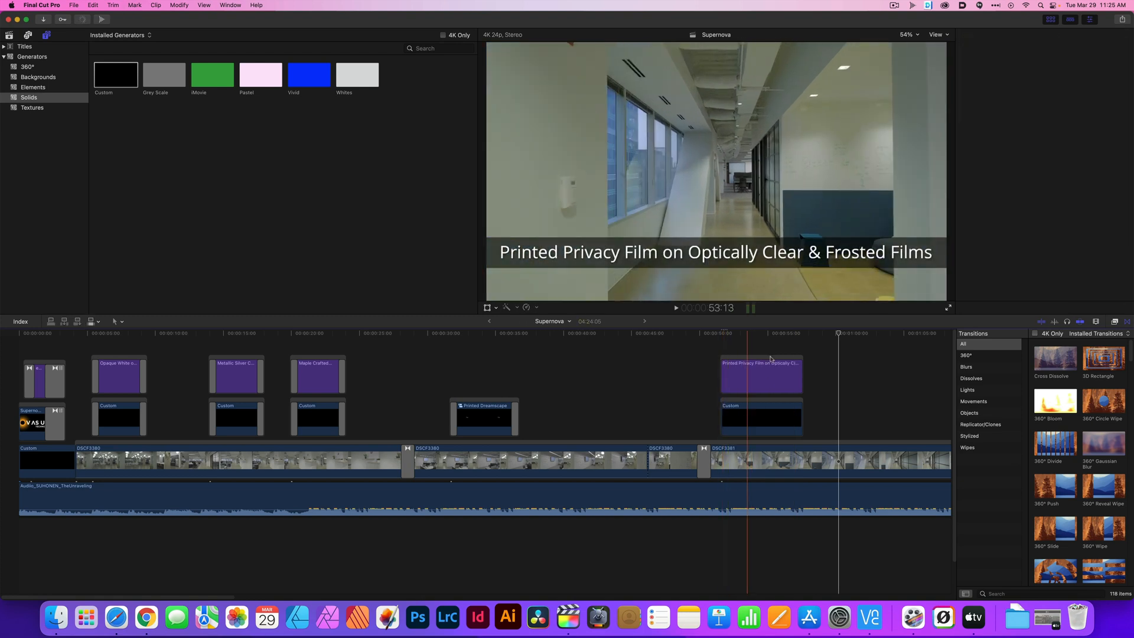
click(764, 333)
key(space)
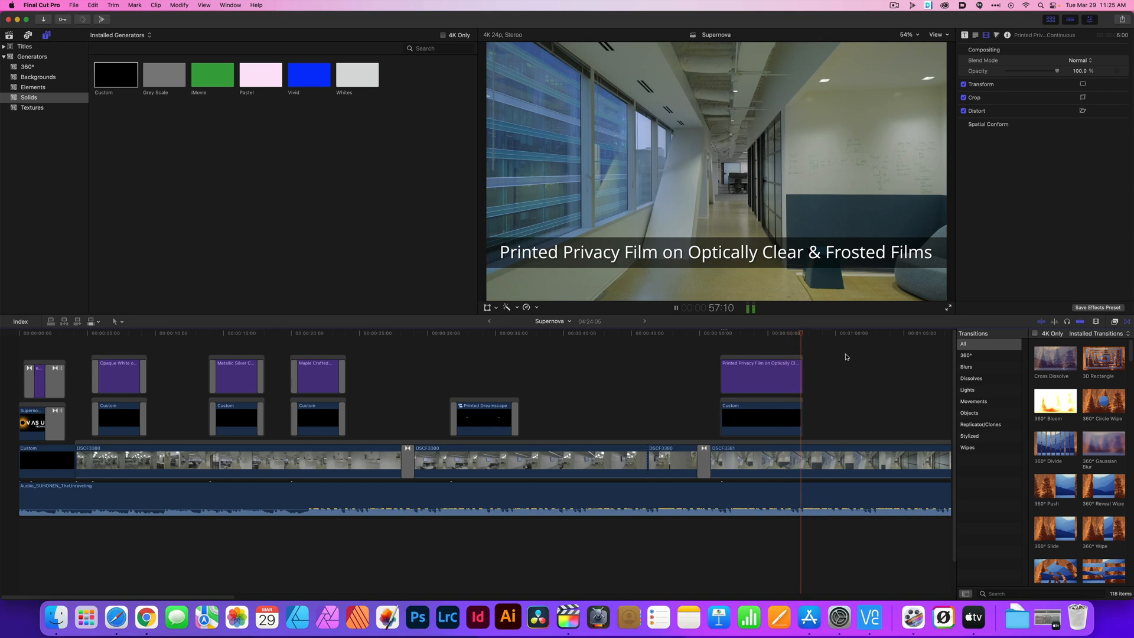
Combine the Printed Privacy Film title and its Custom background clip into one compound clip in the Supernova event
key(space)
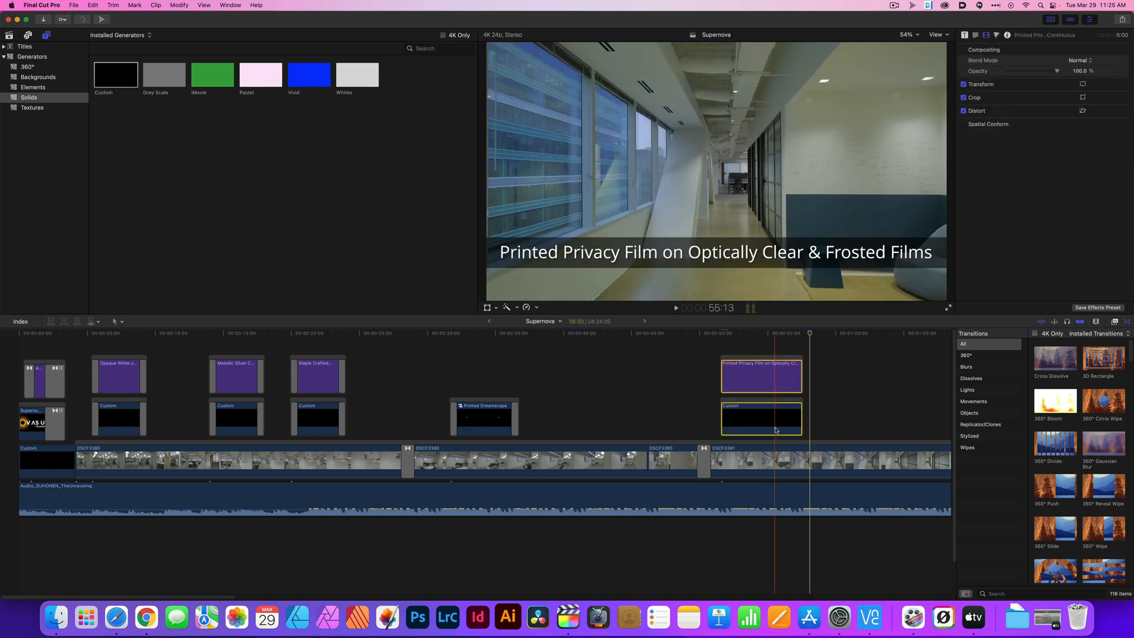
right_click(762, 383)
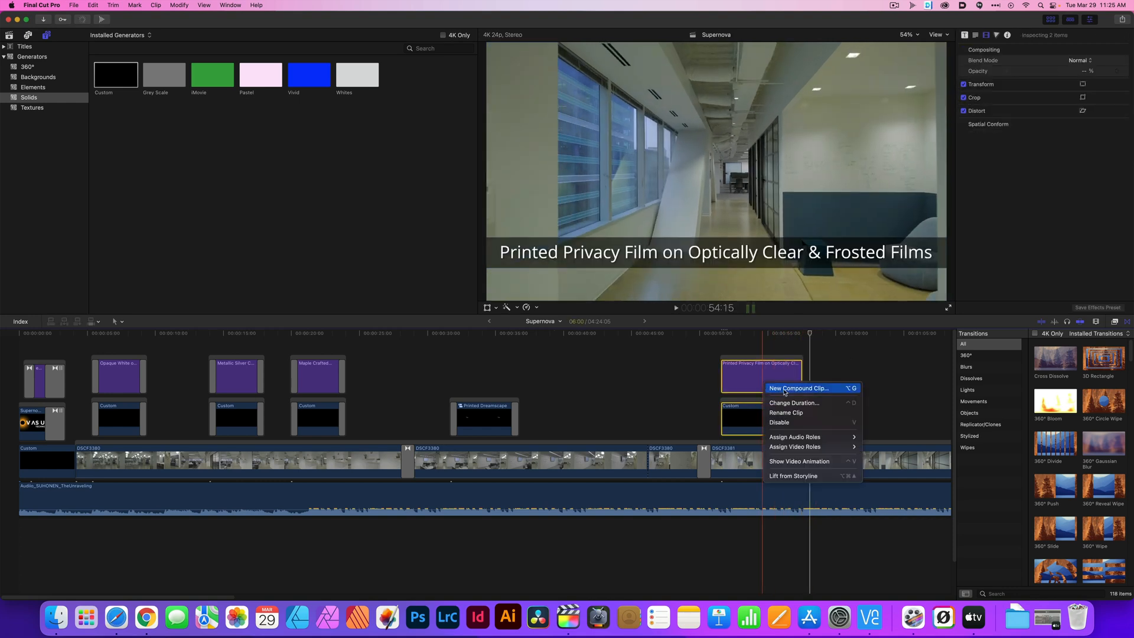
click(791, 389)
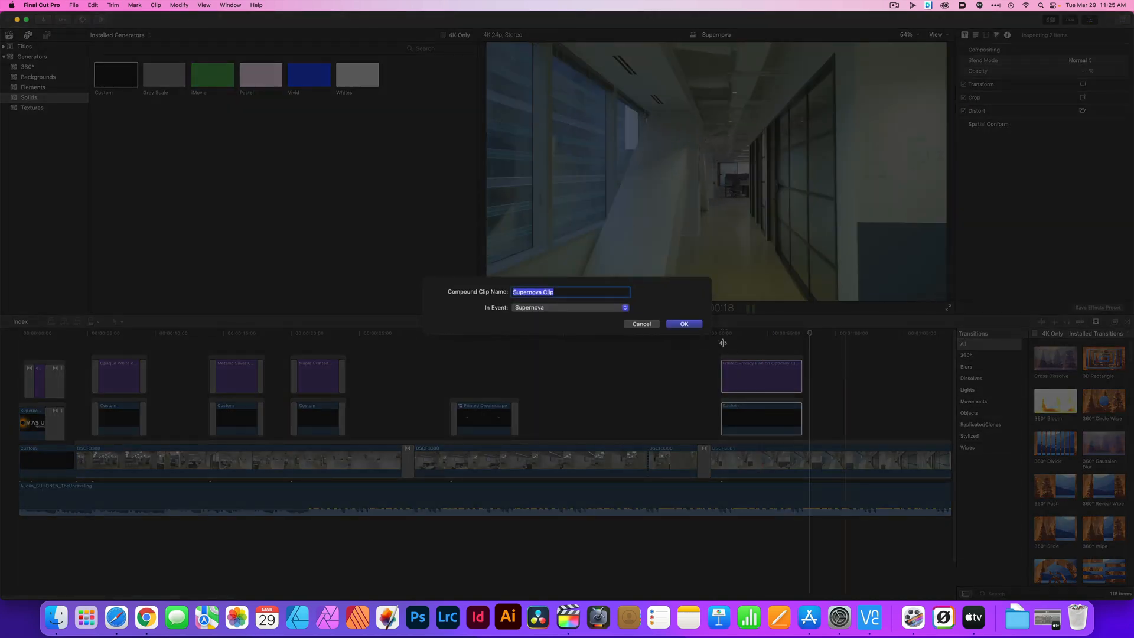
click(690, 328)
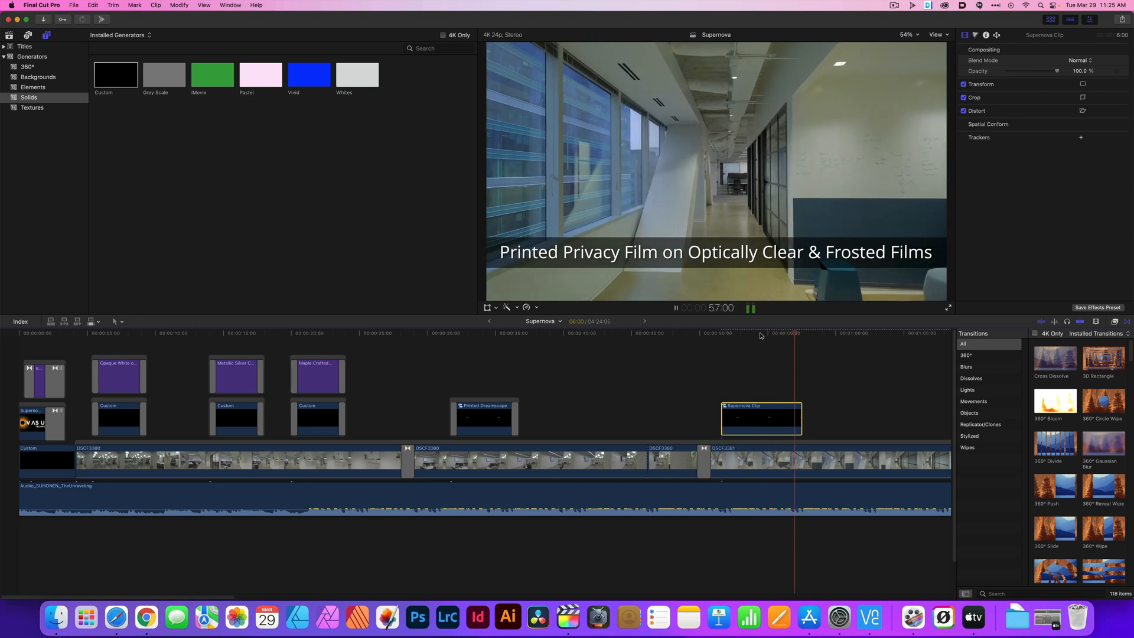
Add Cross Dissolve transitions to both ends of the new compound clip and play the section
drag(1054, 361, 748, 417)
key(space)
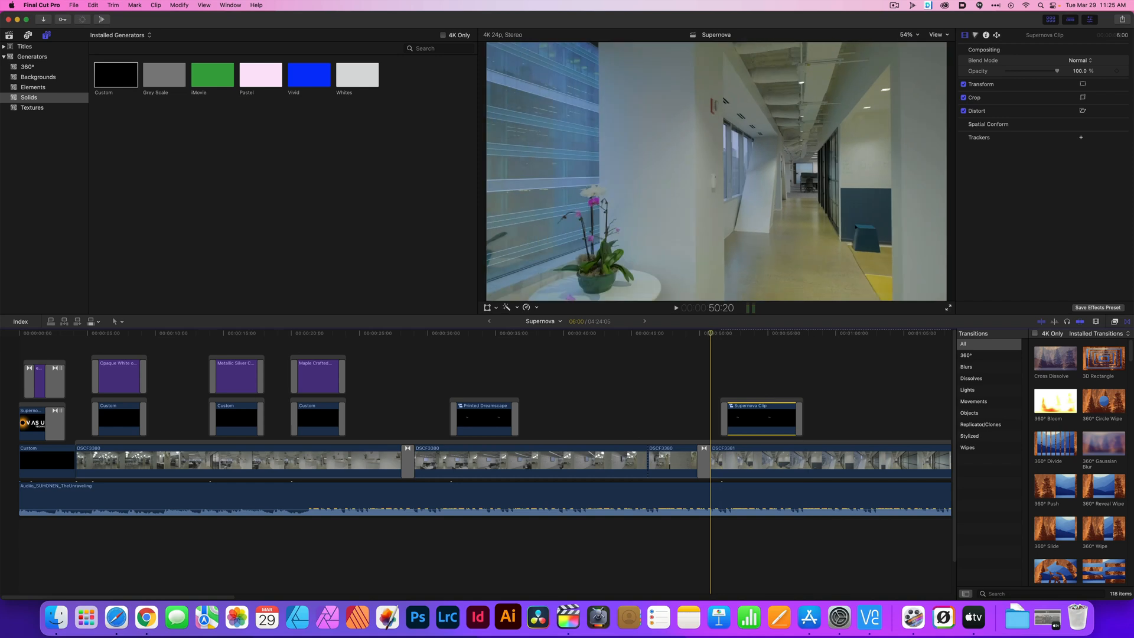
key(space)
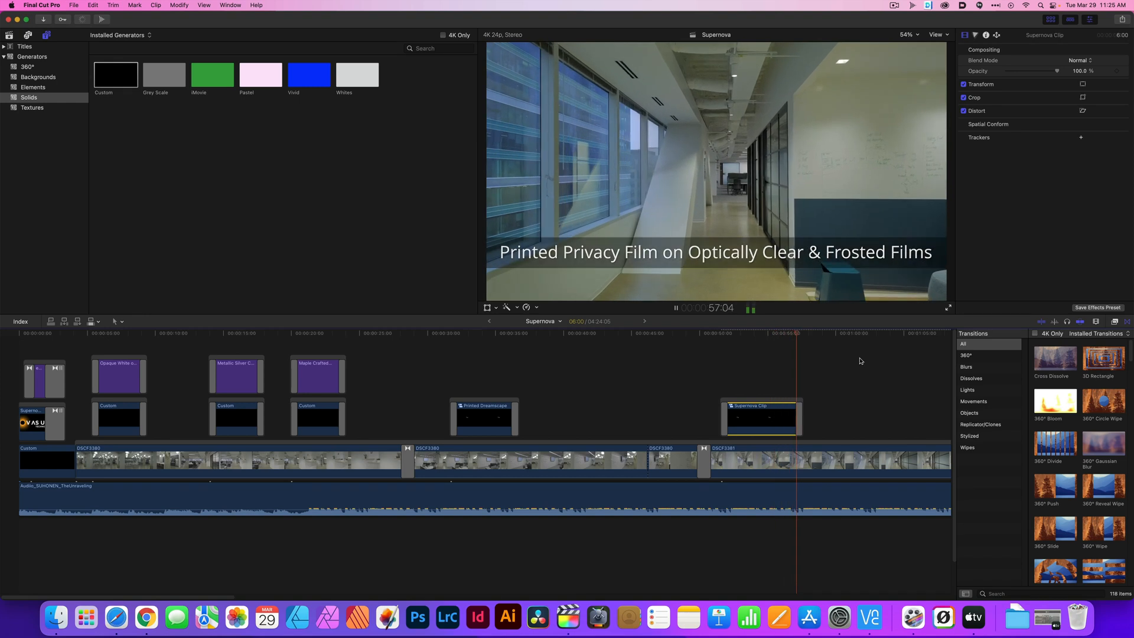
key(space)
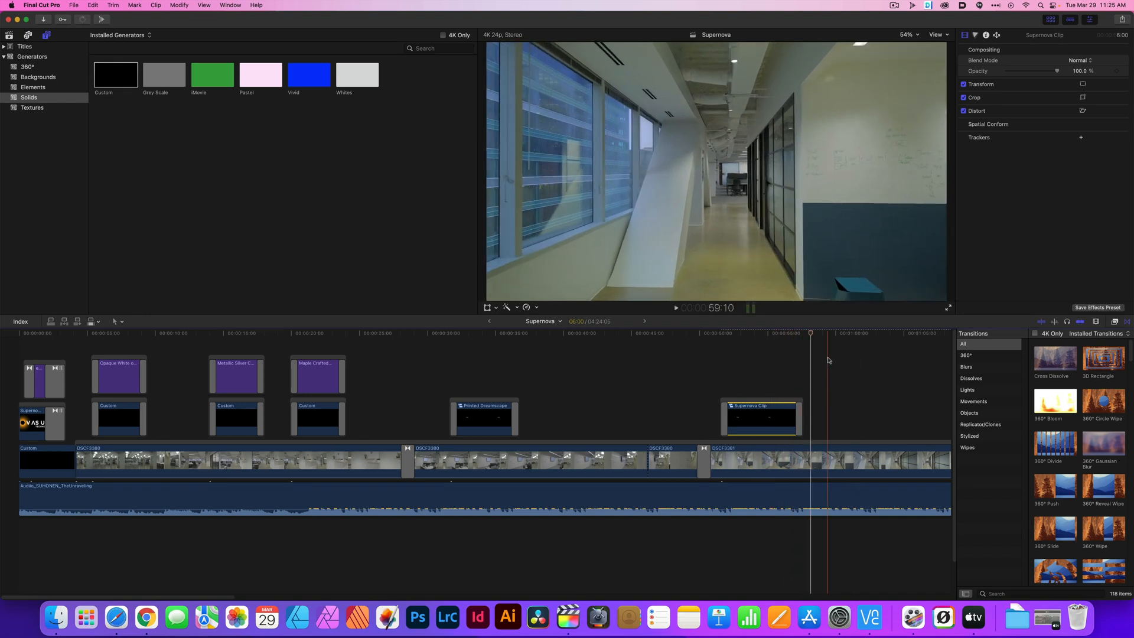